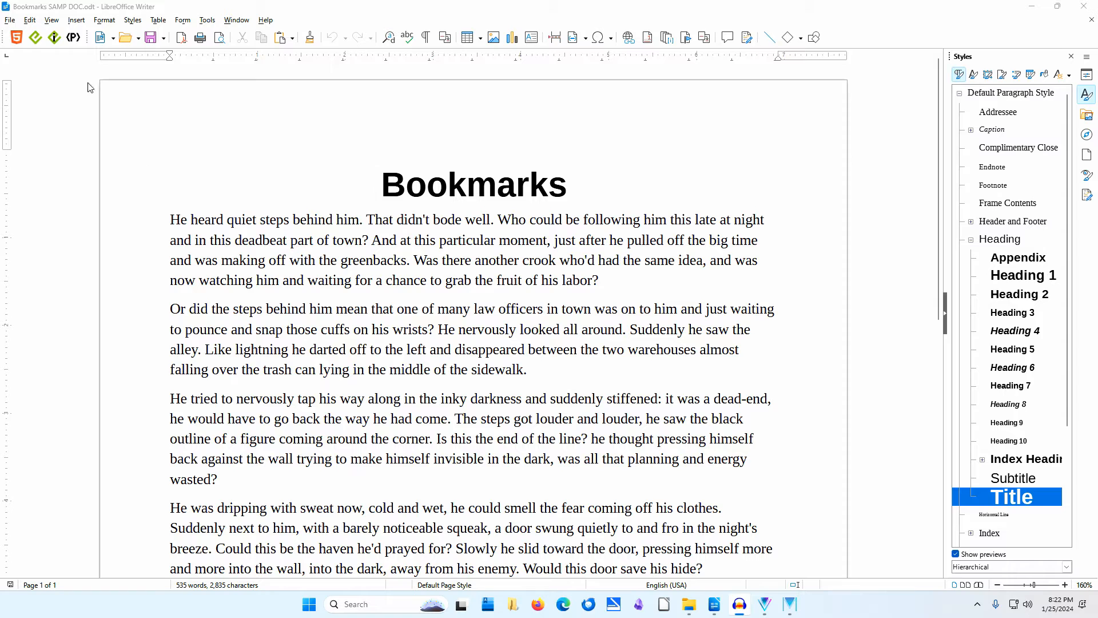
Open the Navigator, go to Bookmark 1 in the document, and place the text cursor just after the bookmarked words
click(51, 20)
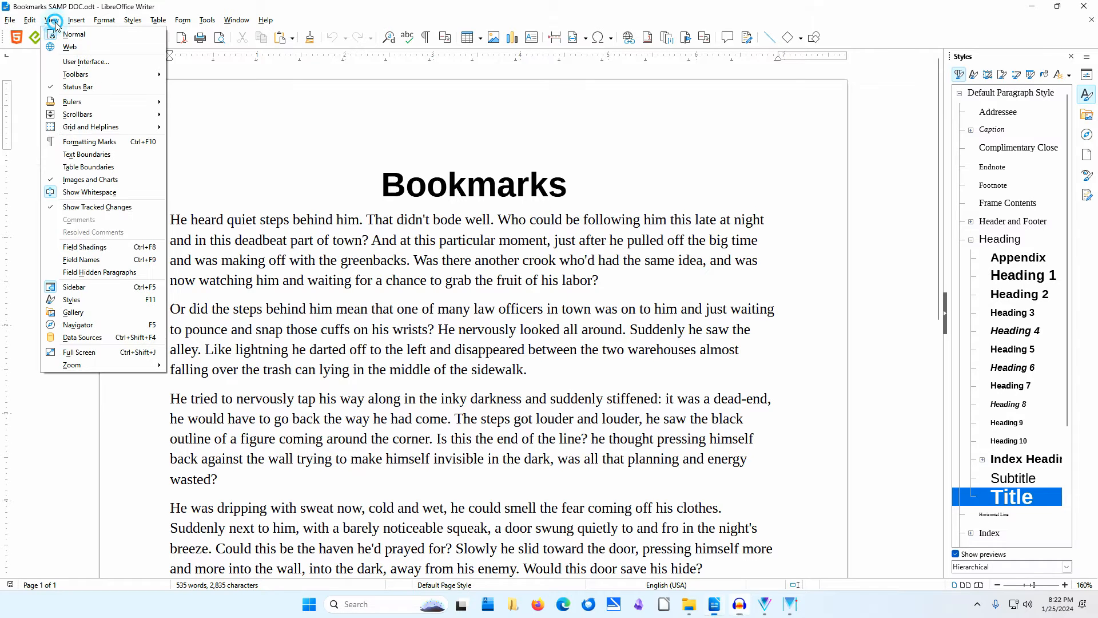
click(86, 325)
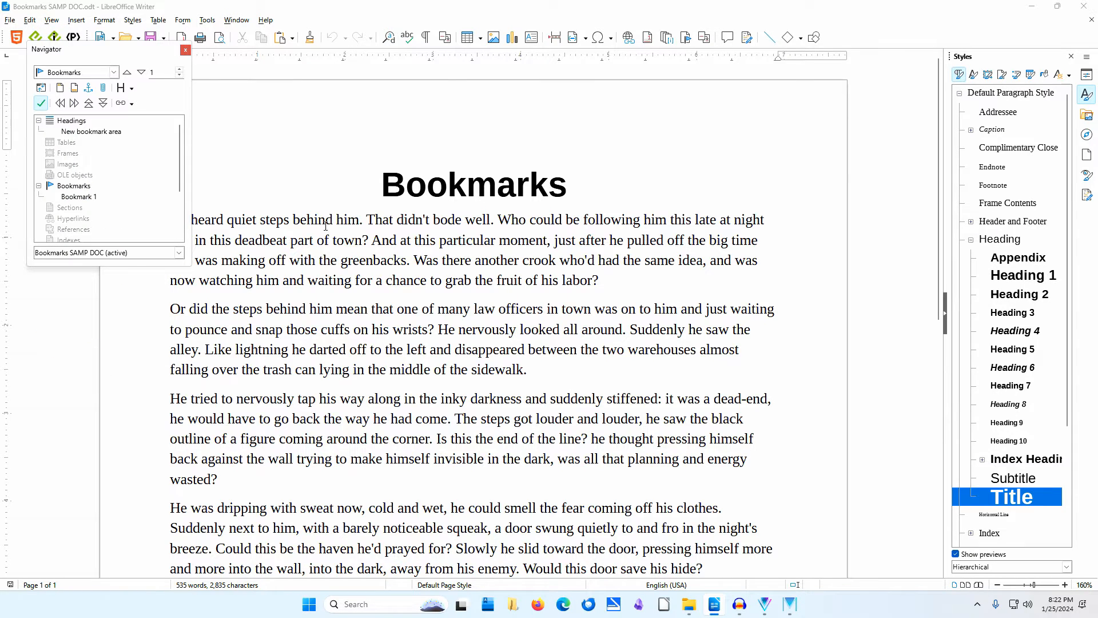
click(96, 198)
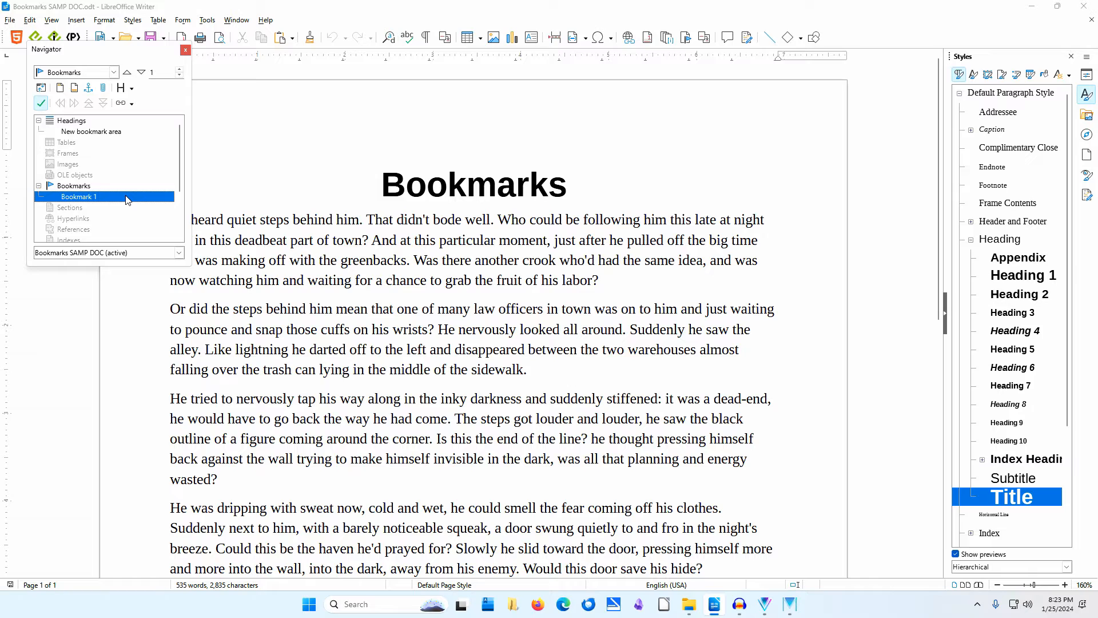
right_click(126, 200)
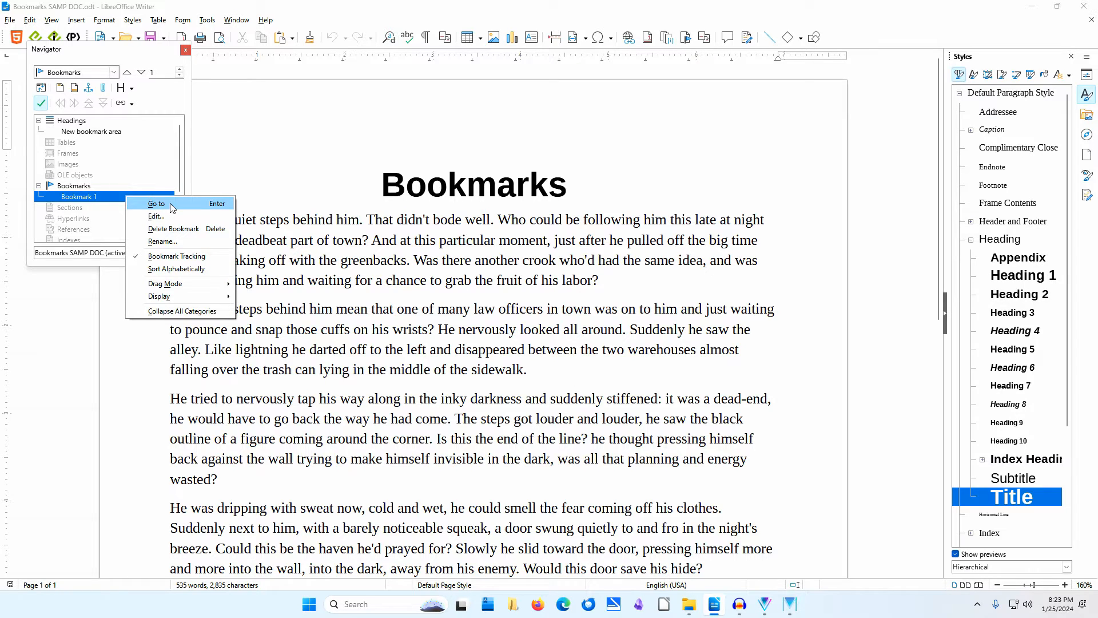
click(115, 197)
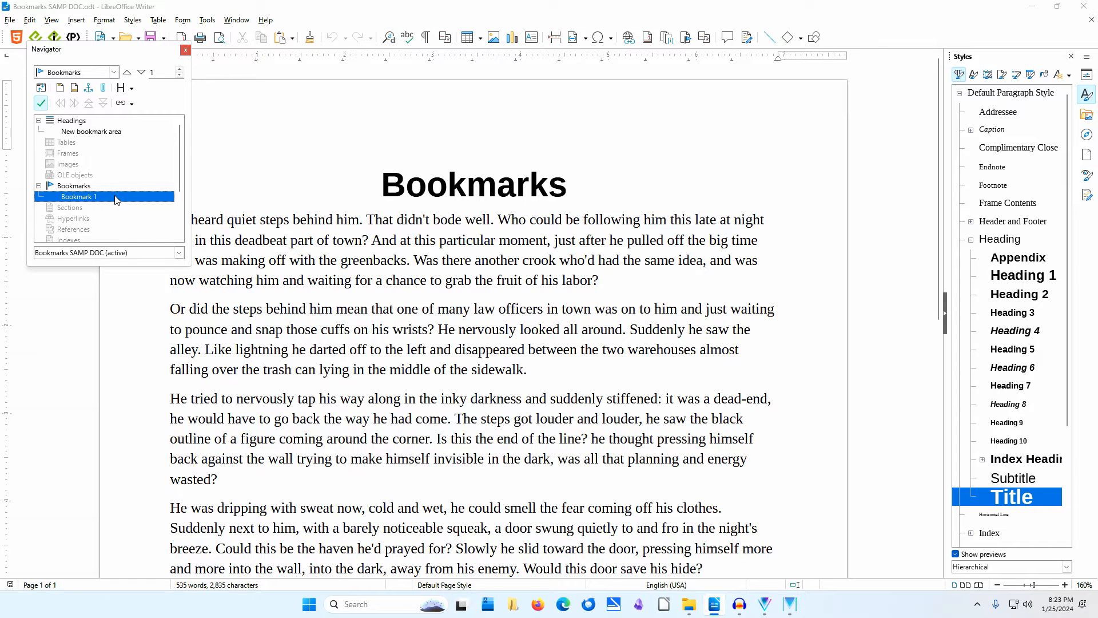
double_click(116, 197)
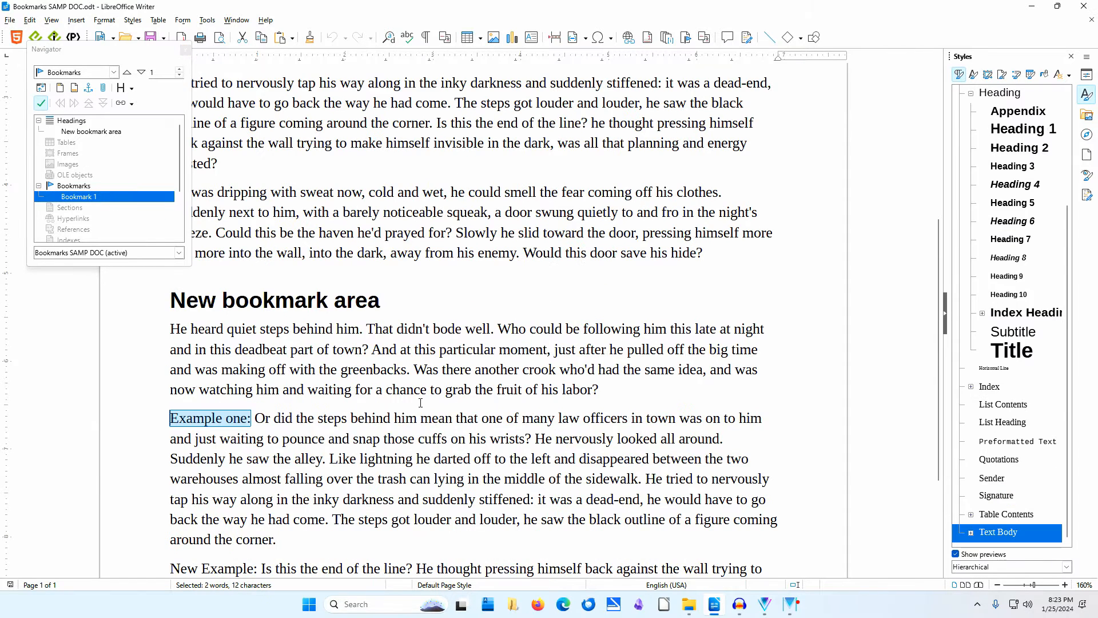
click(276, 418)
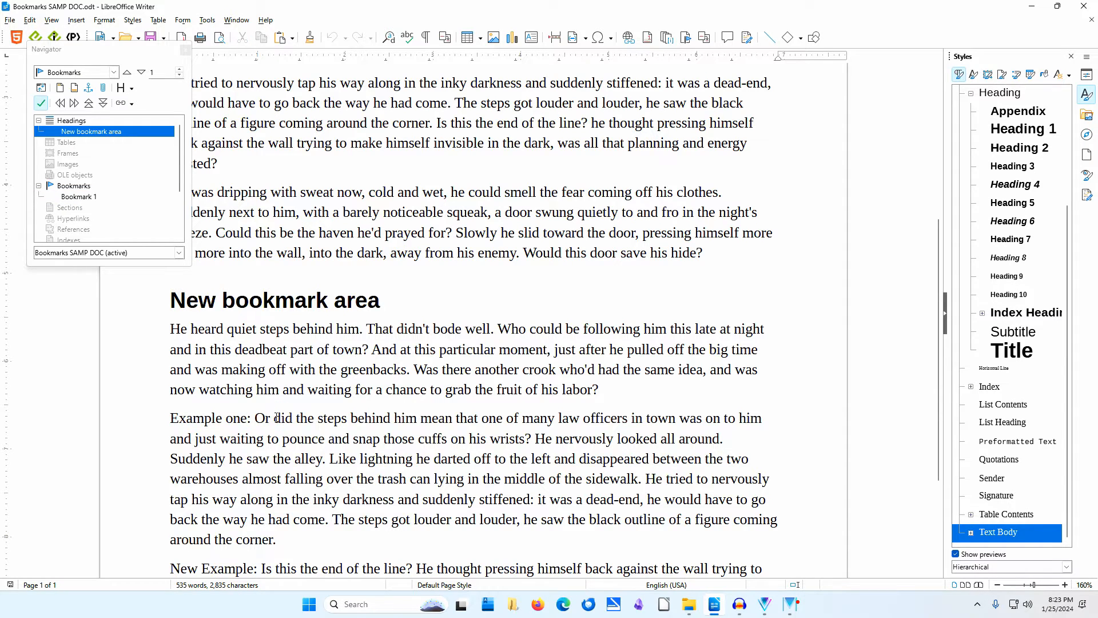
Check in Writer's Formatting Aids options that bookmarks are included in the display formatting
click(207, 21)
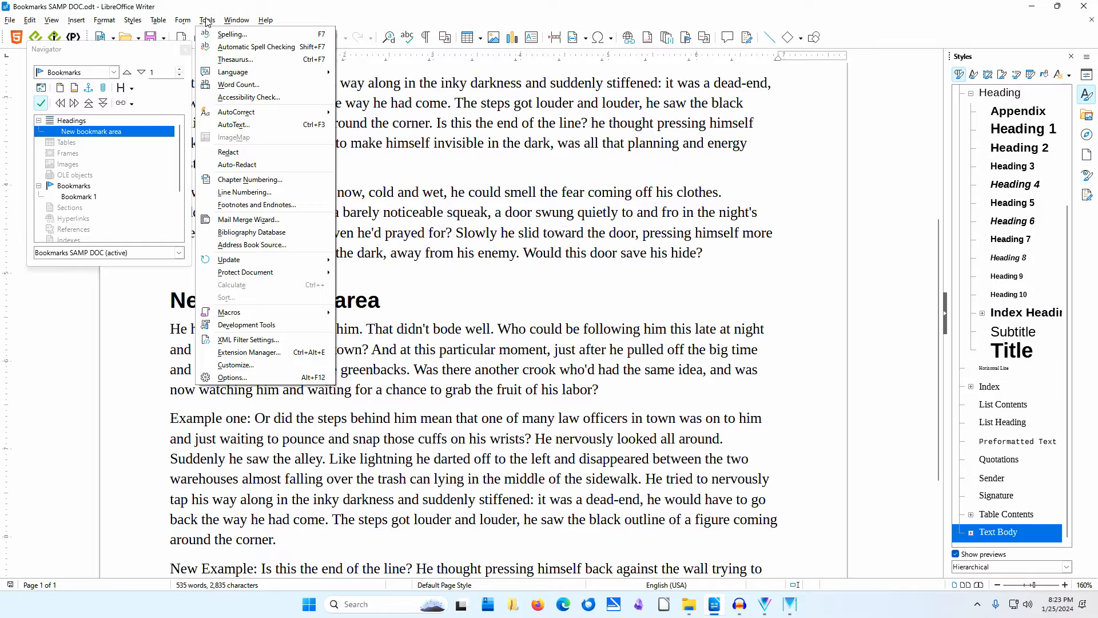
click(274, 376)
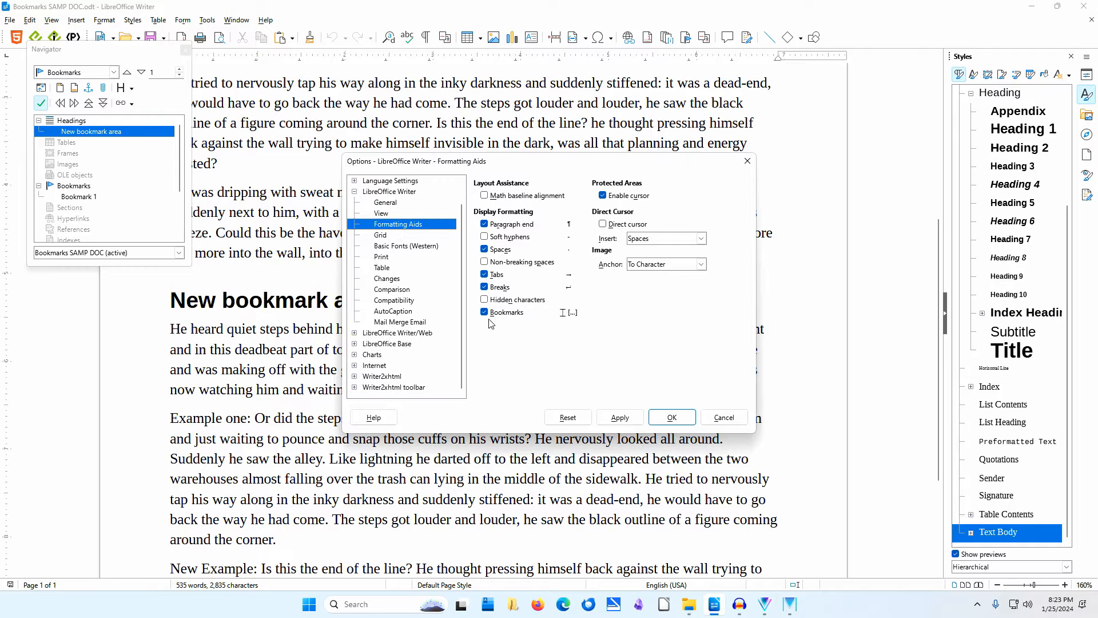
click(689, 419)
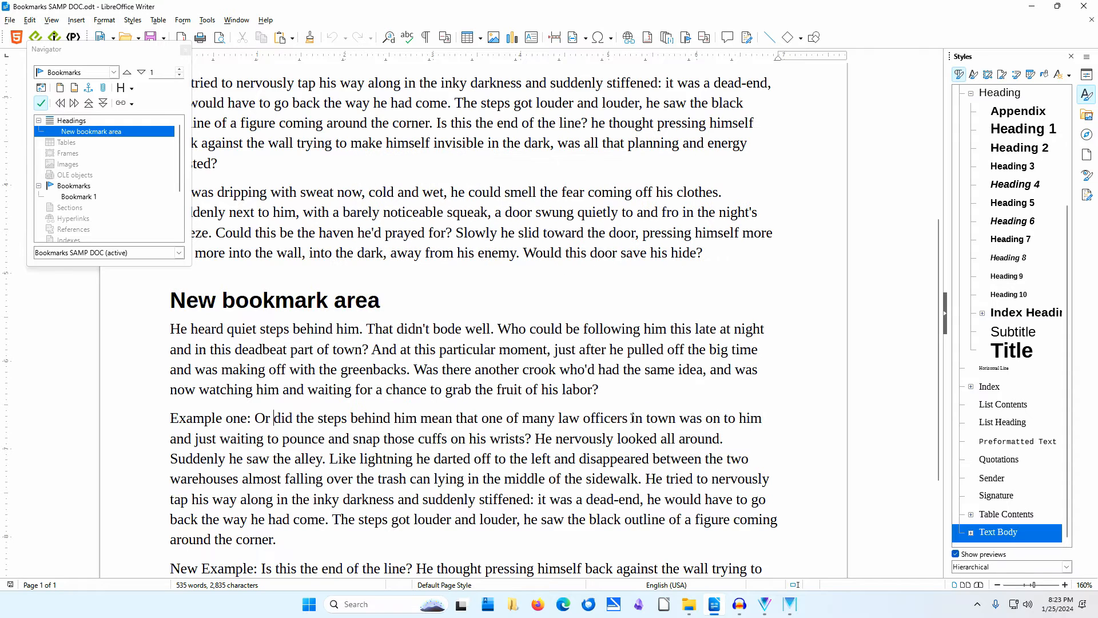
Turn on field shadings and inspect the bookmark markers around "Example one:" with the screen magnifier
click(52, 20)
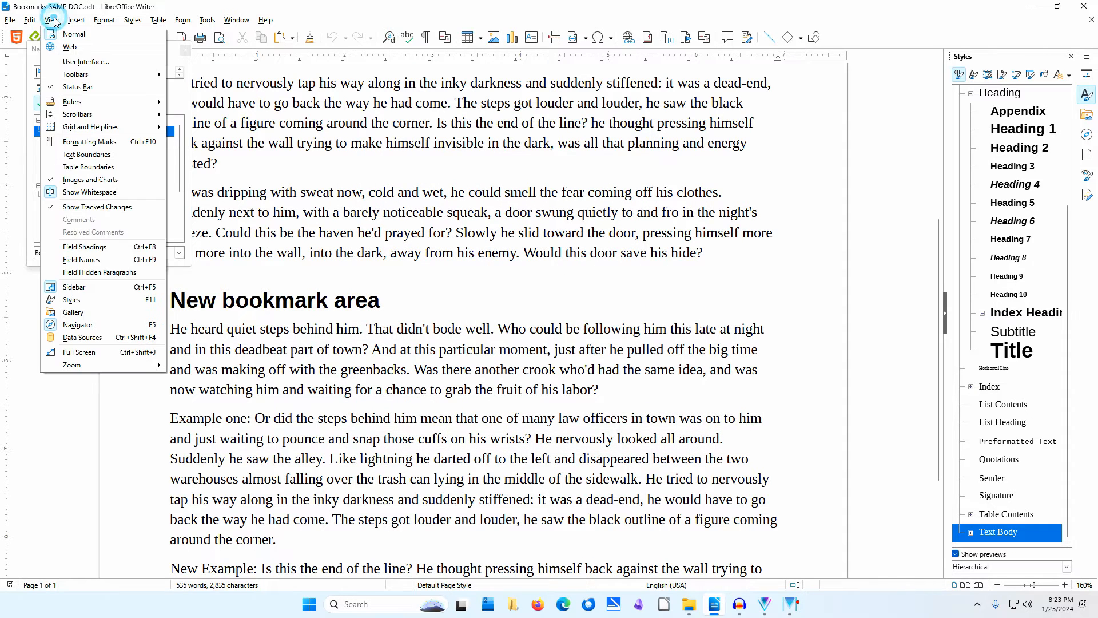
click(72, 247)
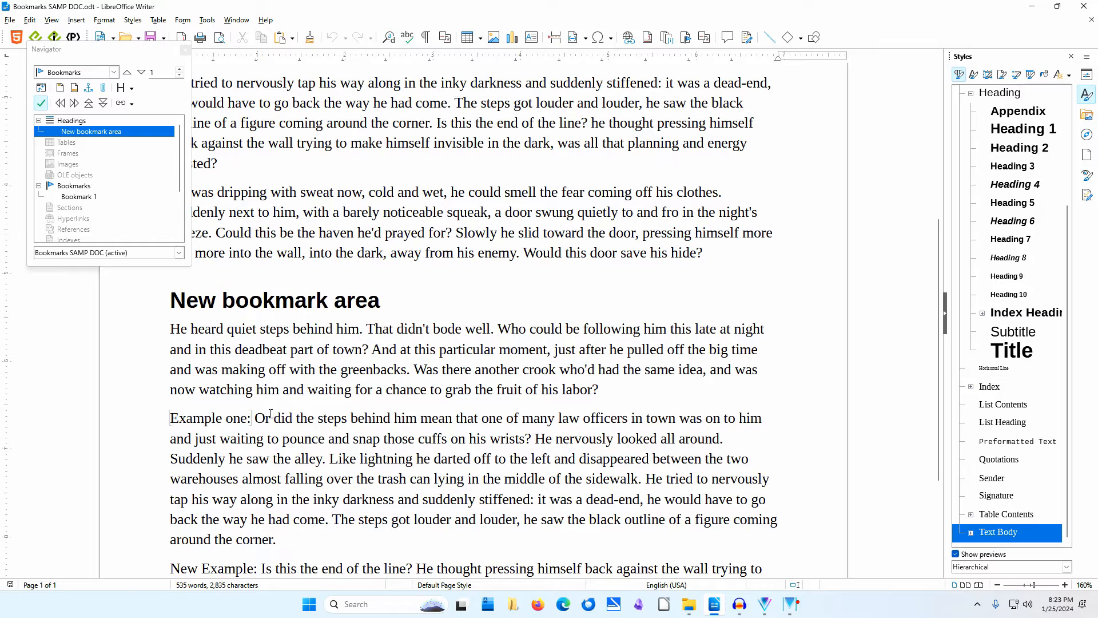
key(super+plus)
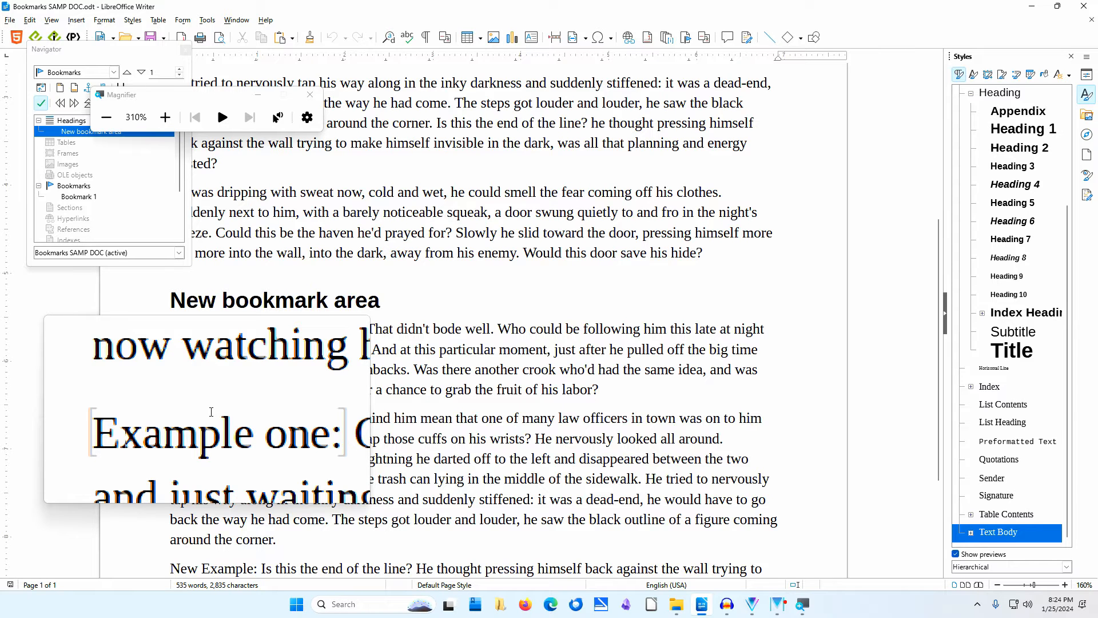
key(super+Escape)
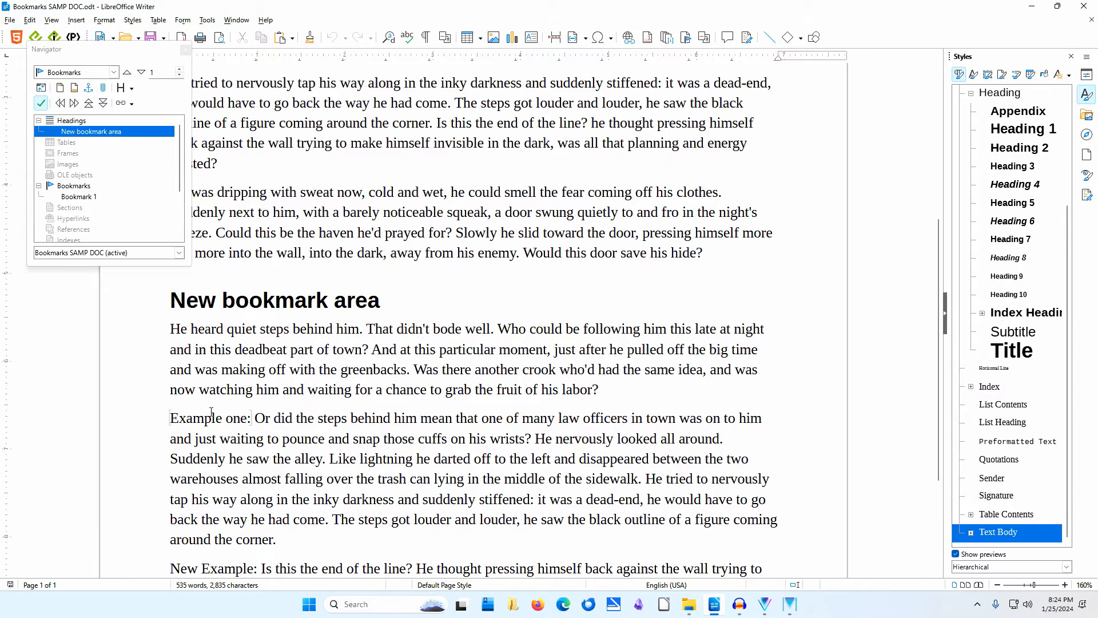
Insert a bookmark named "New Example" on the words "New Example" in the last paragraph and go to it from the Navigator
scroll(283, 440, down, 3)
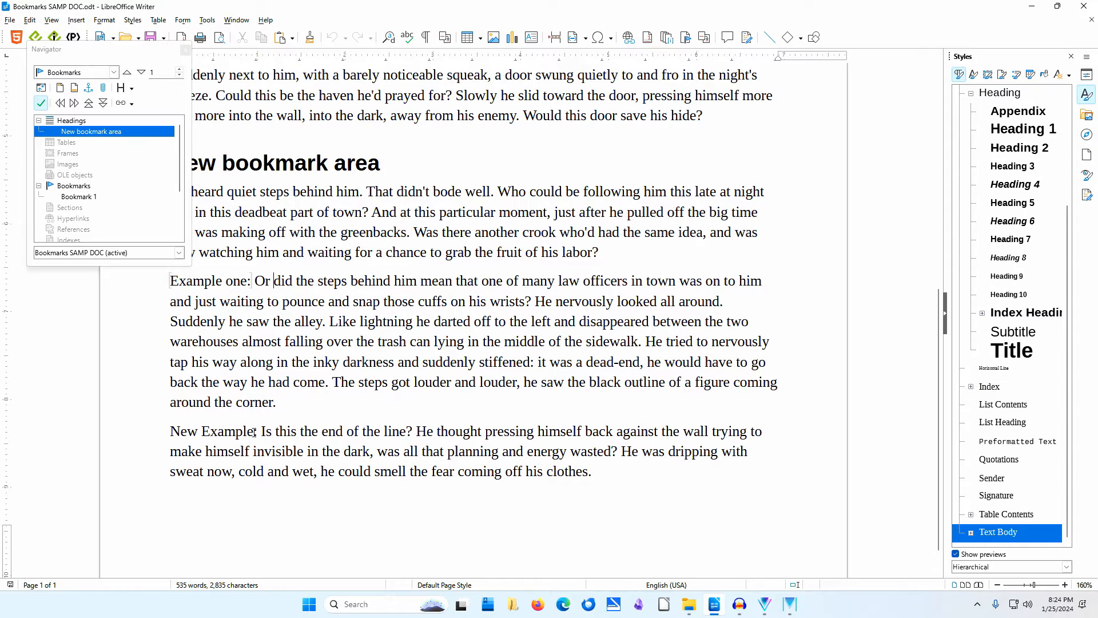
drag(254, 432, 169, 430)
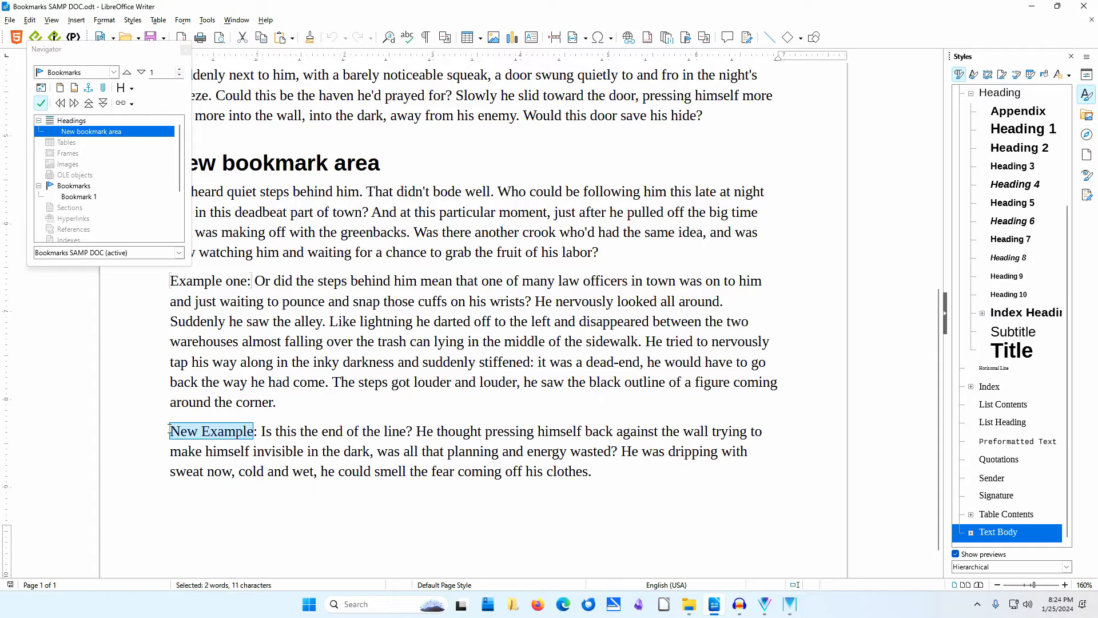
click(74, 20)
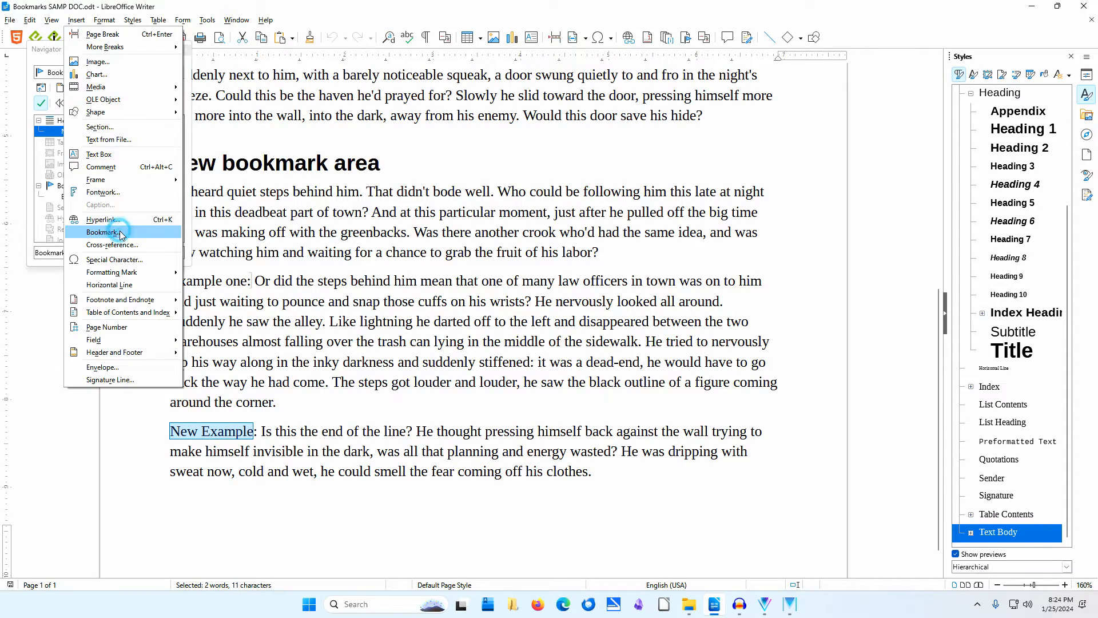
click(121, 232)
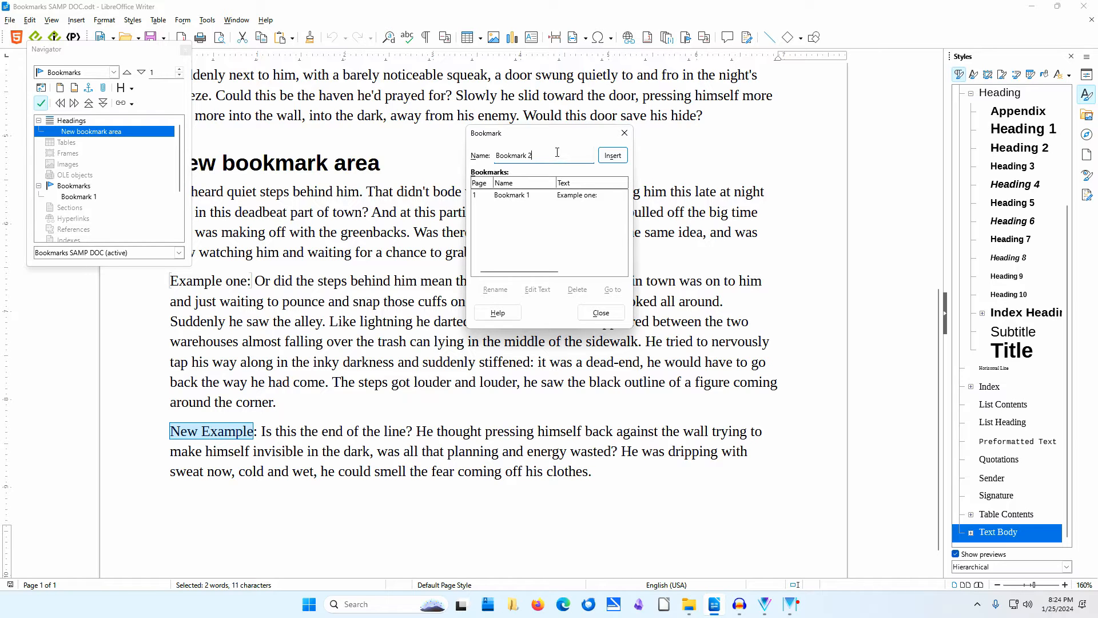
triple_click(557, 153)
text(New Example)
click(613, 155)
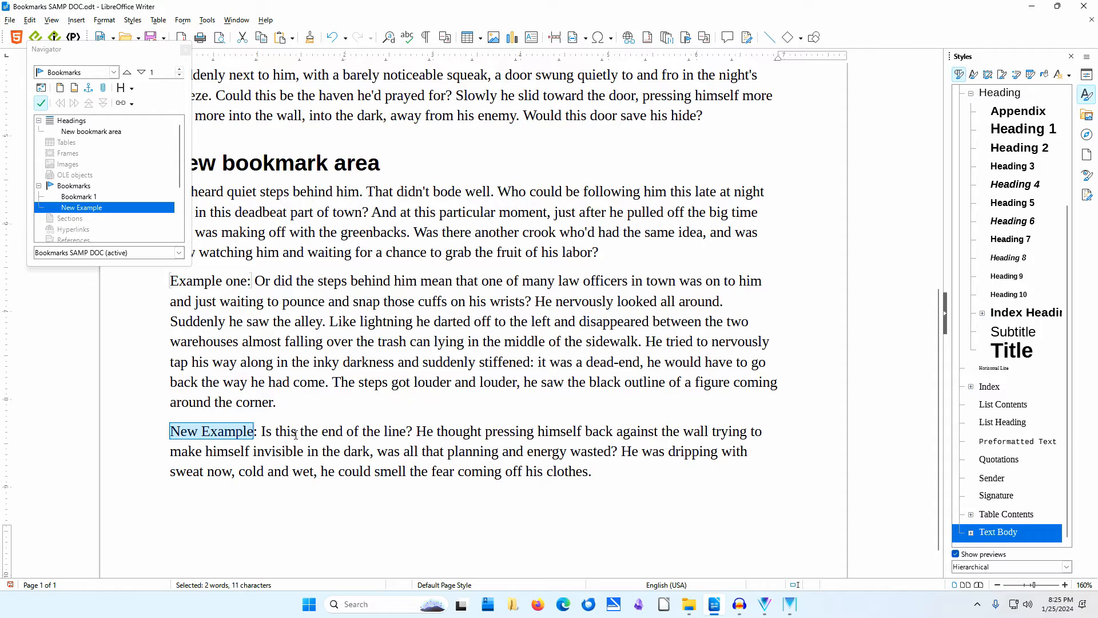
double_click(96, 212)
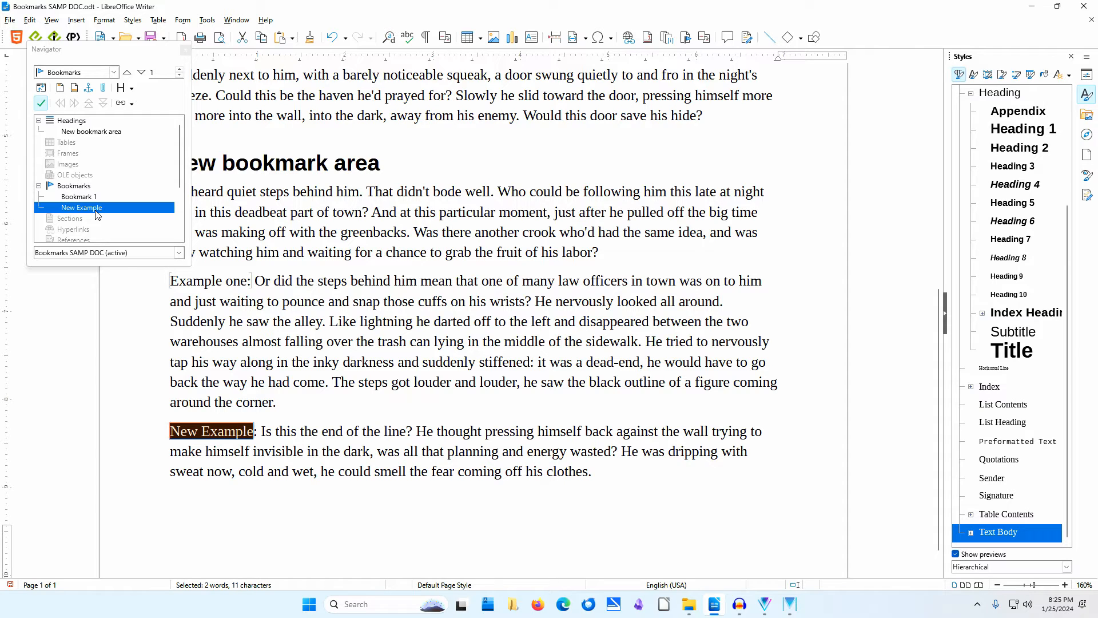
click(331, 432)
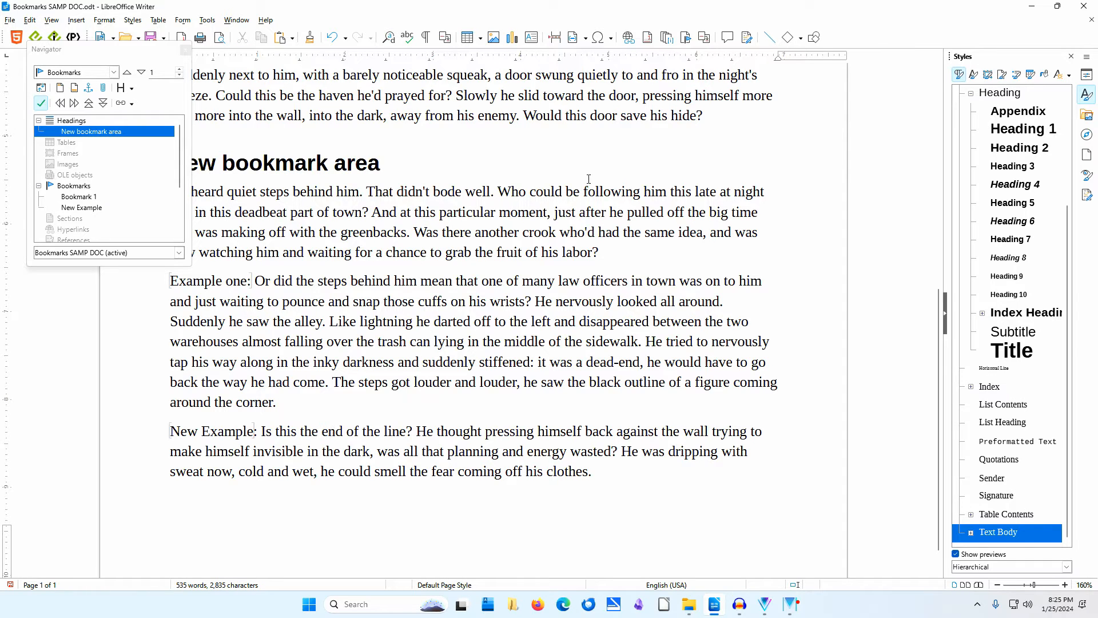
Change the New Example bookmark's text to "Second Example" in the Bookmark dialog and go to that bookmark
click(686, 38)
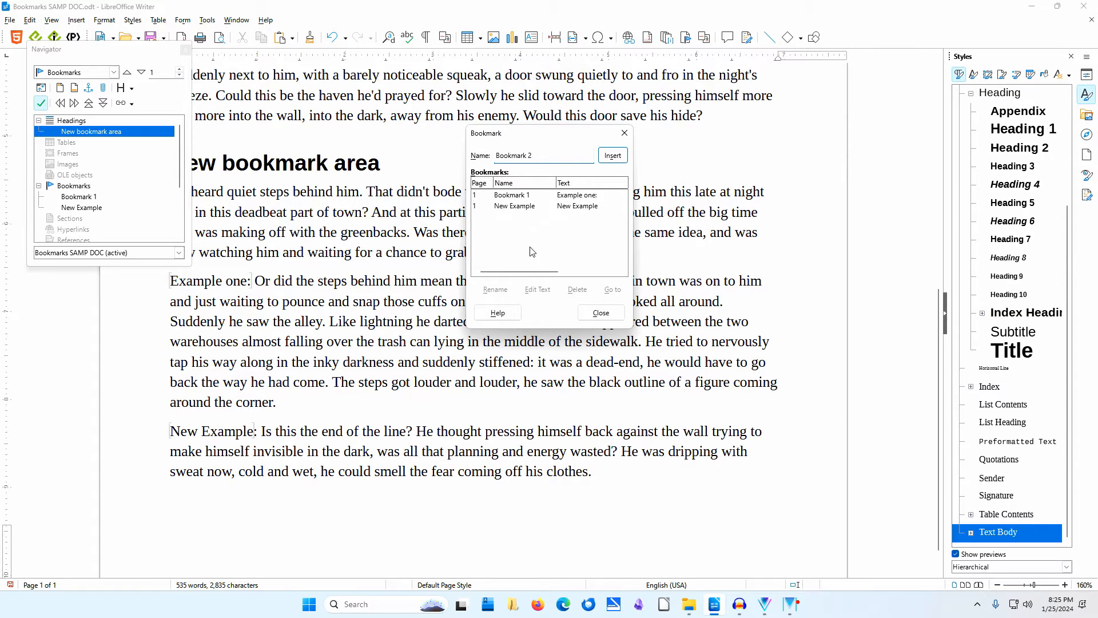
click(530, 208)
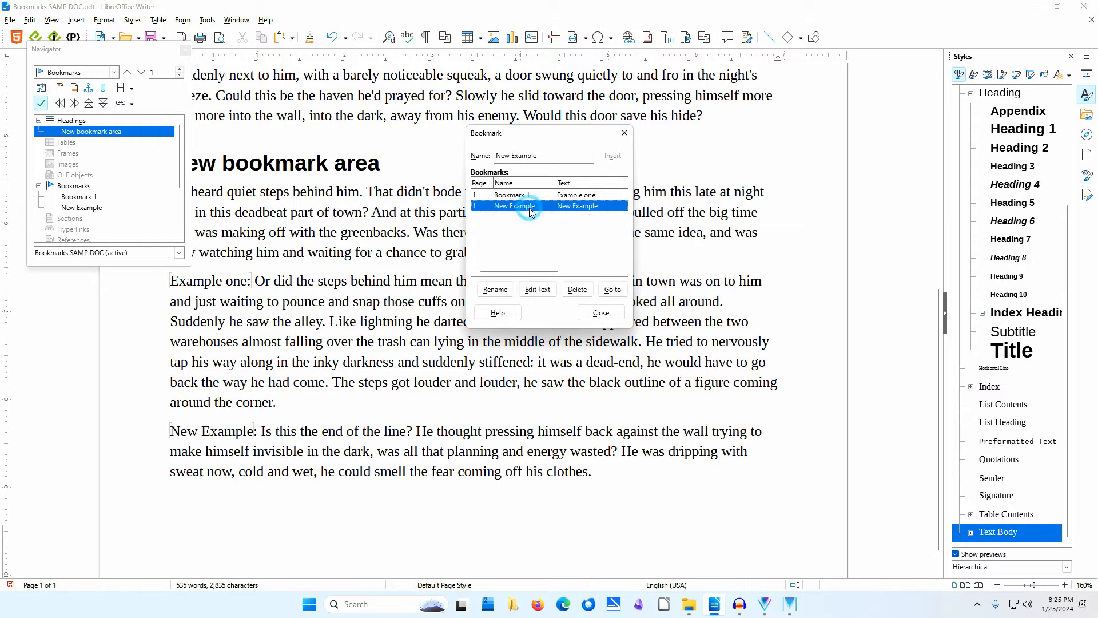
click(506, 294)
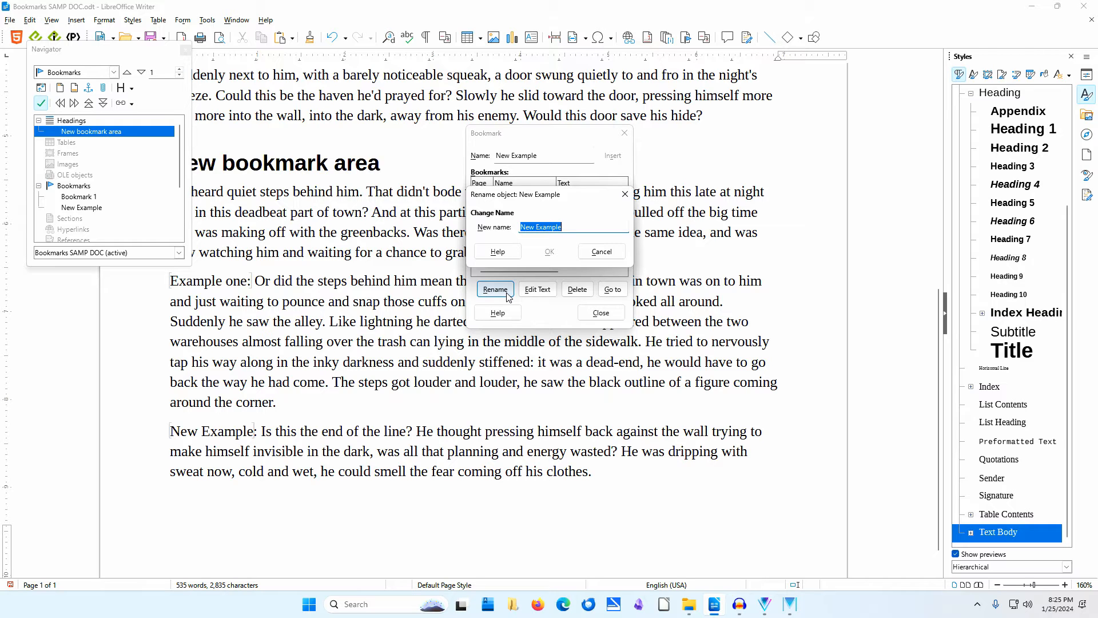
click(590, 252)
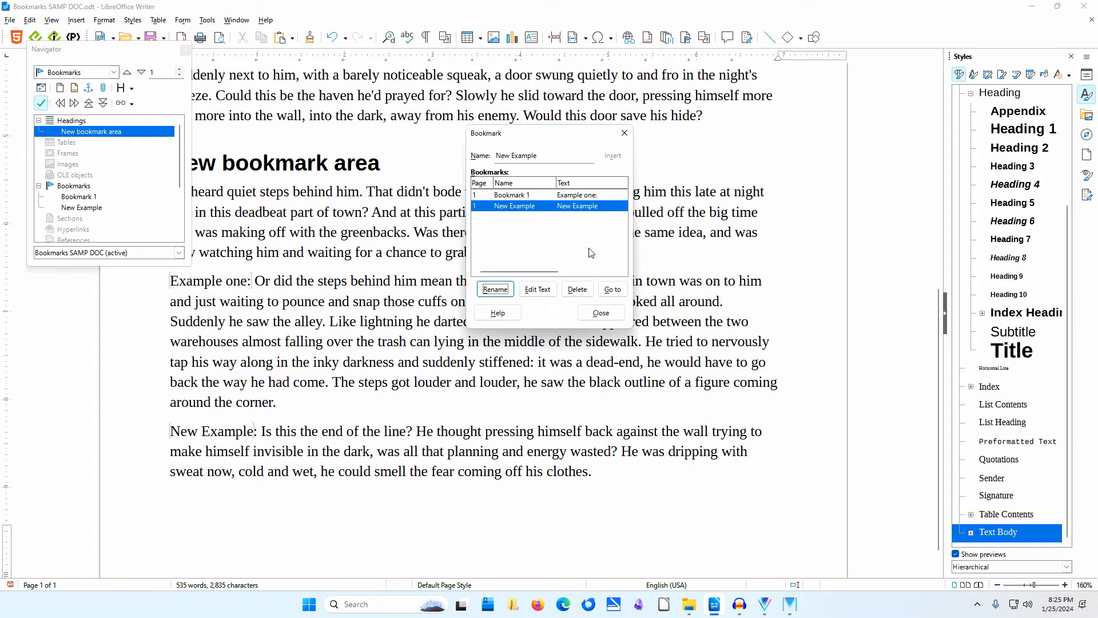
click(544, 290)
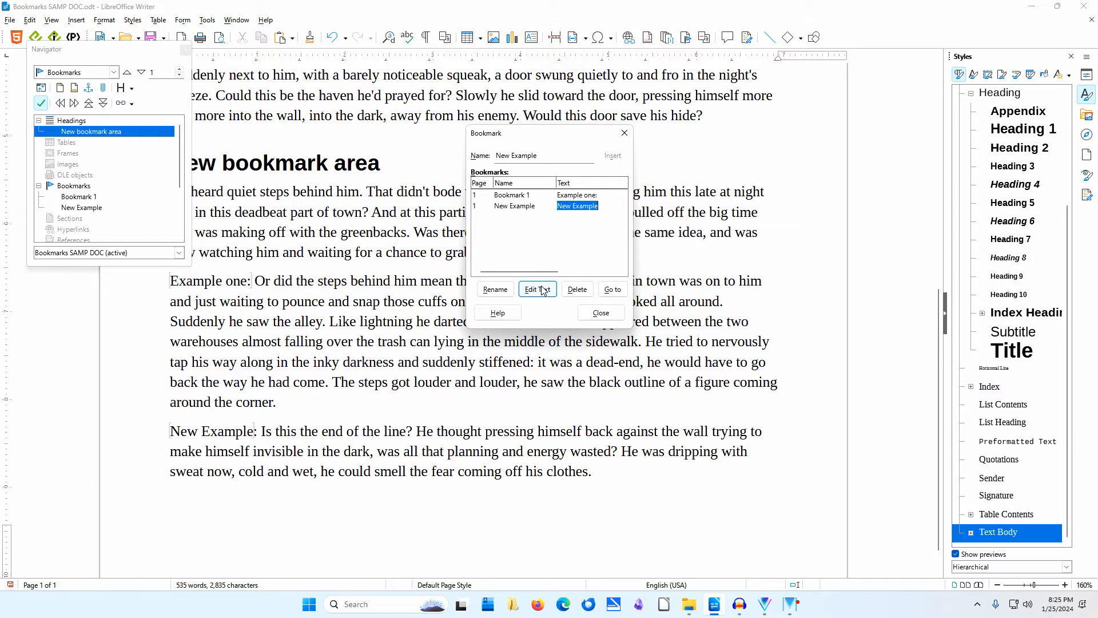
text(Second Example)
key(Return)
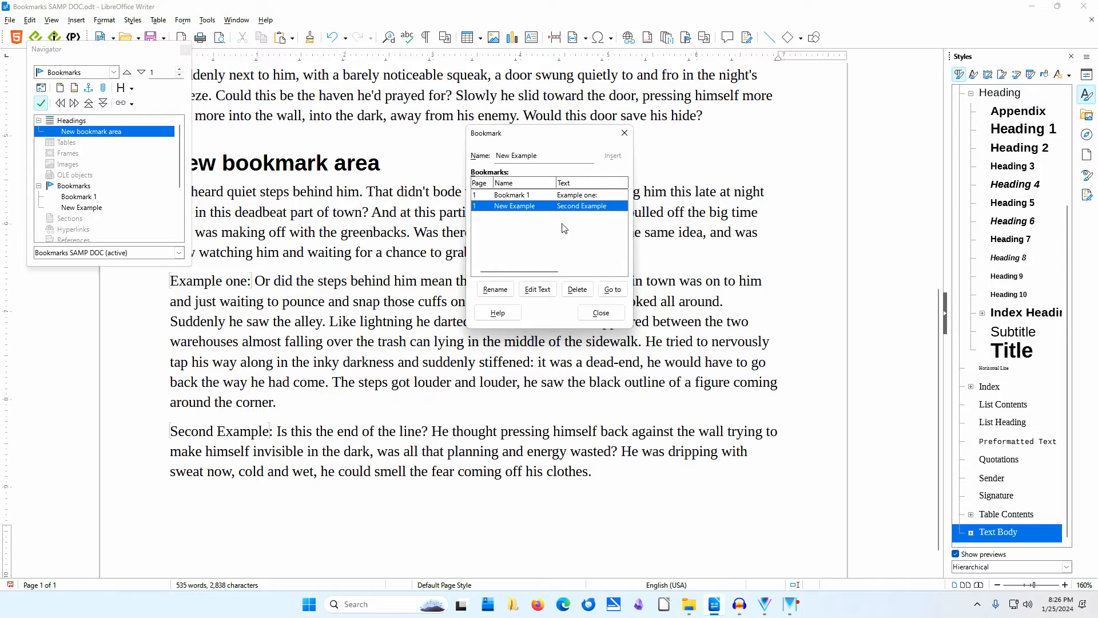
double_click(553, 210)
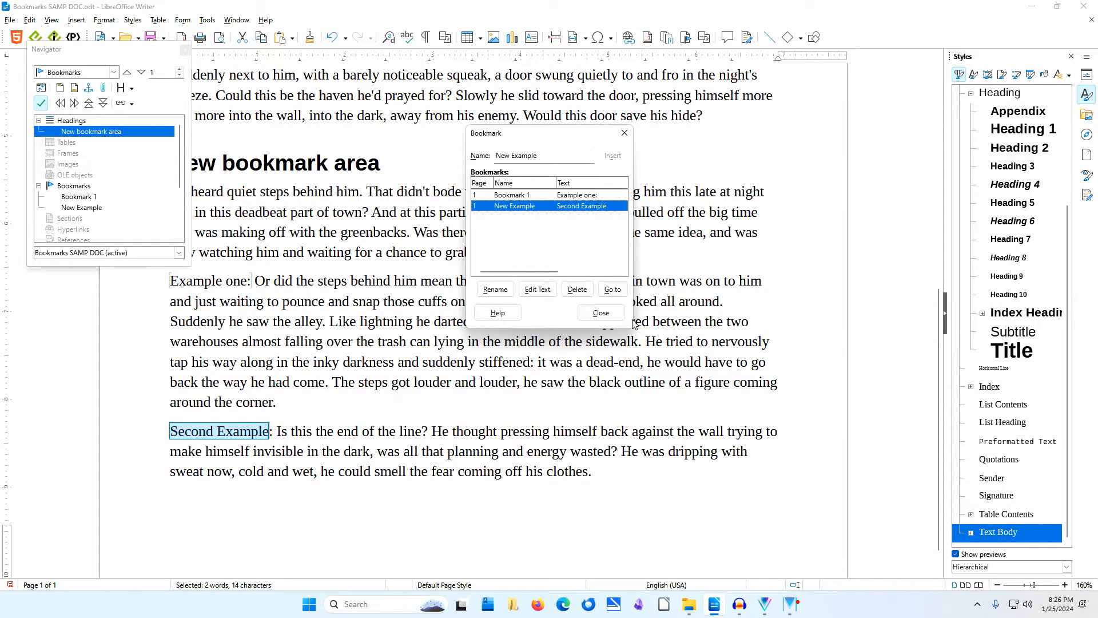
click(601, 312)
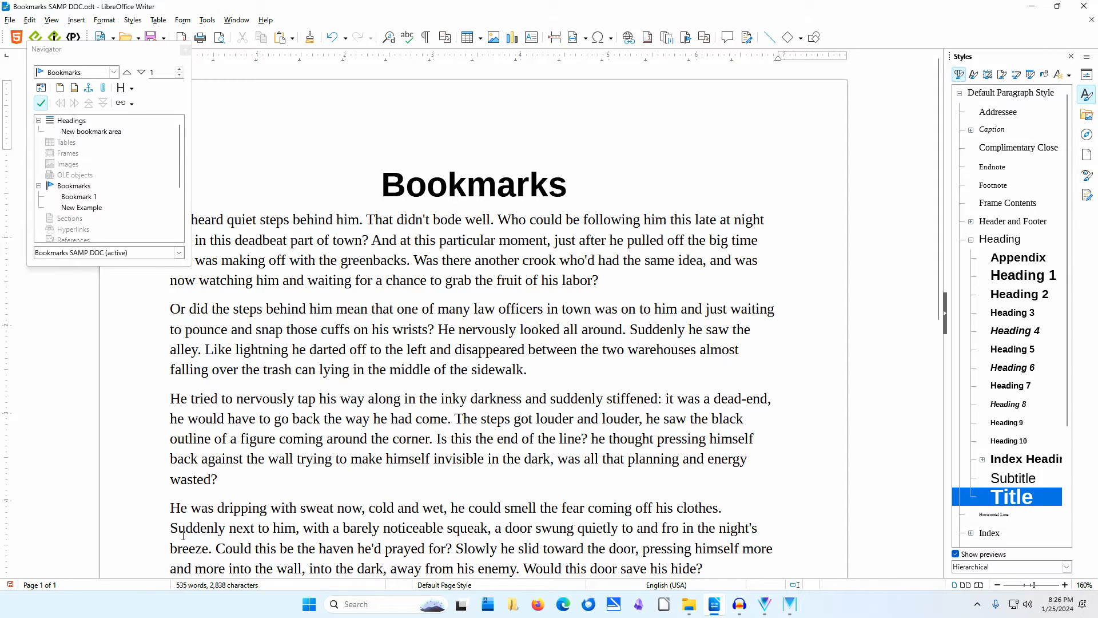
Go to the New Example bookmark from the page number's bookmark list with the window reduced, and maximize the window again
right_click(30, 586)
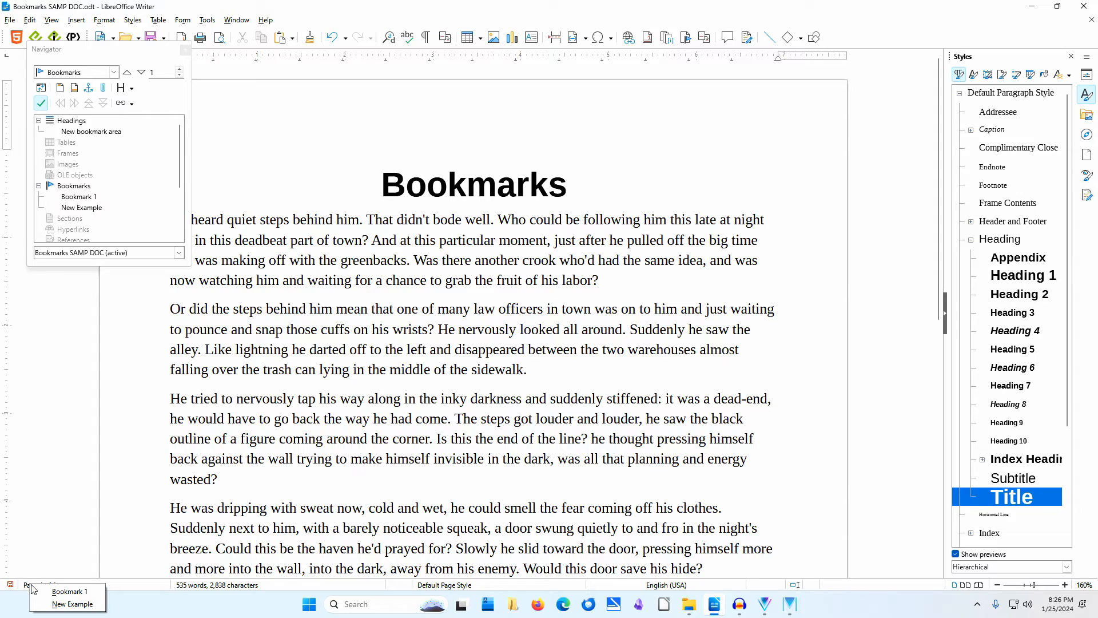
click(61, 557)
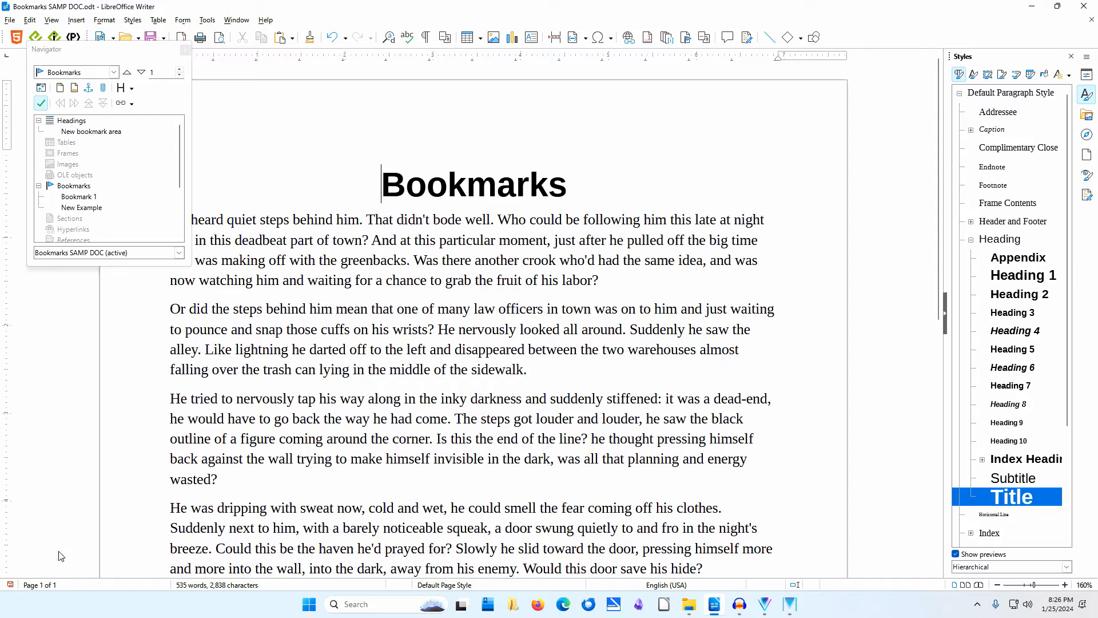
click(1058, 6)
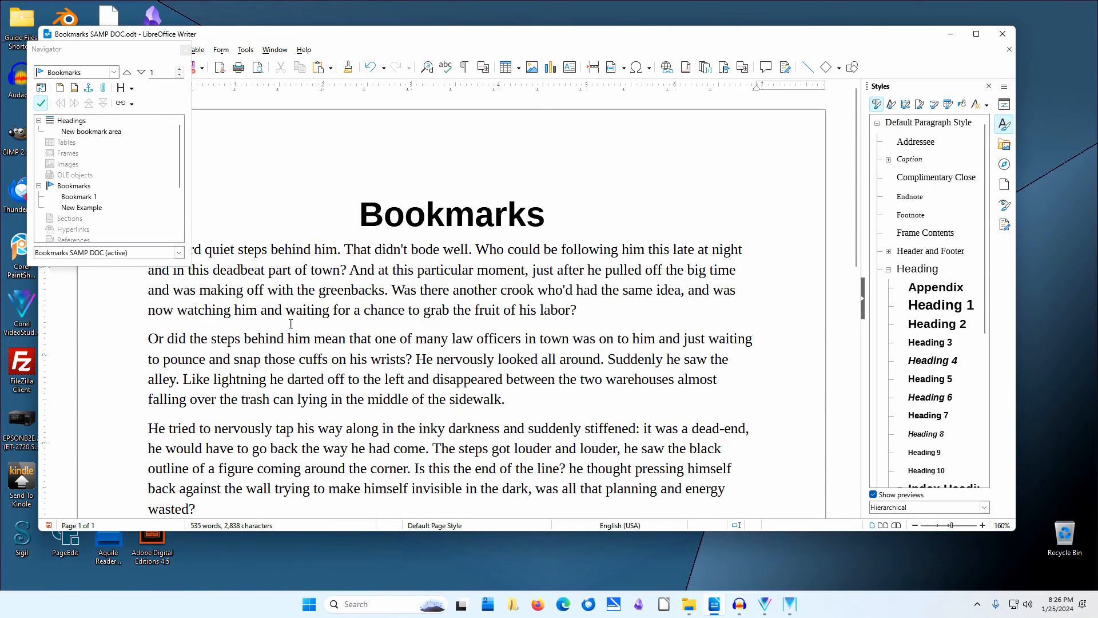
right_click(80, 527)
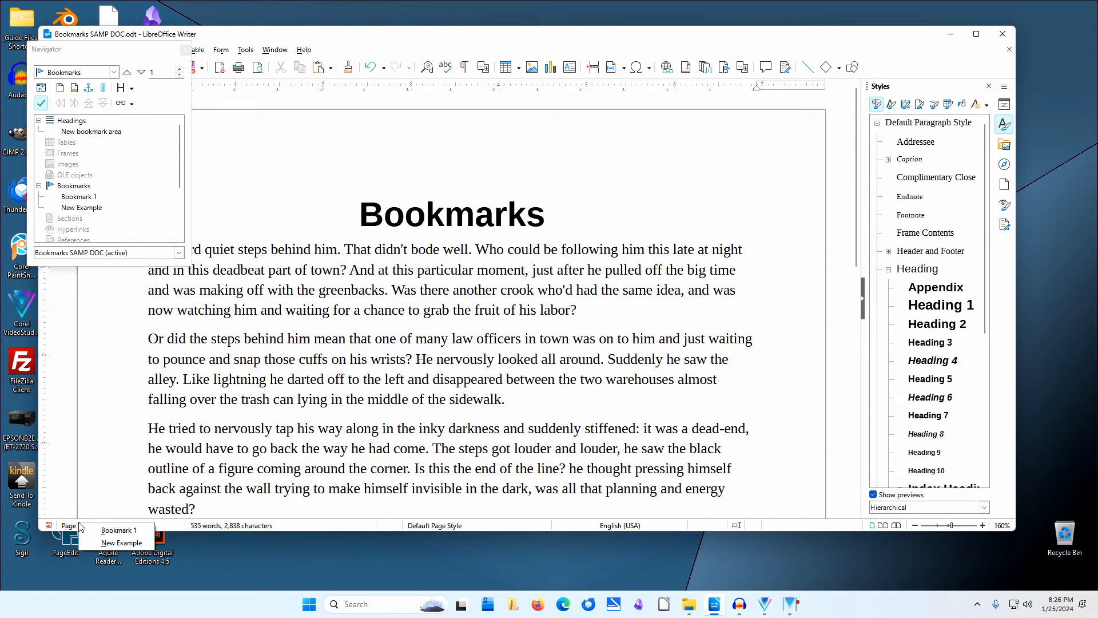
click(112, 542)
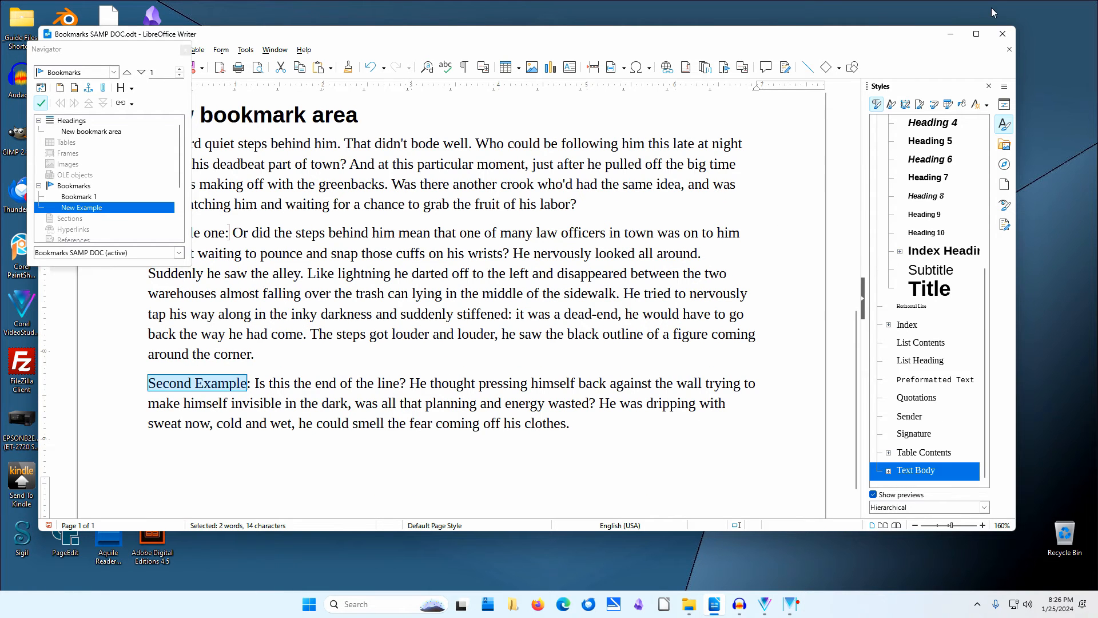
click(979, 35)
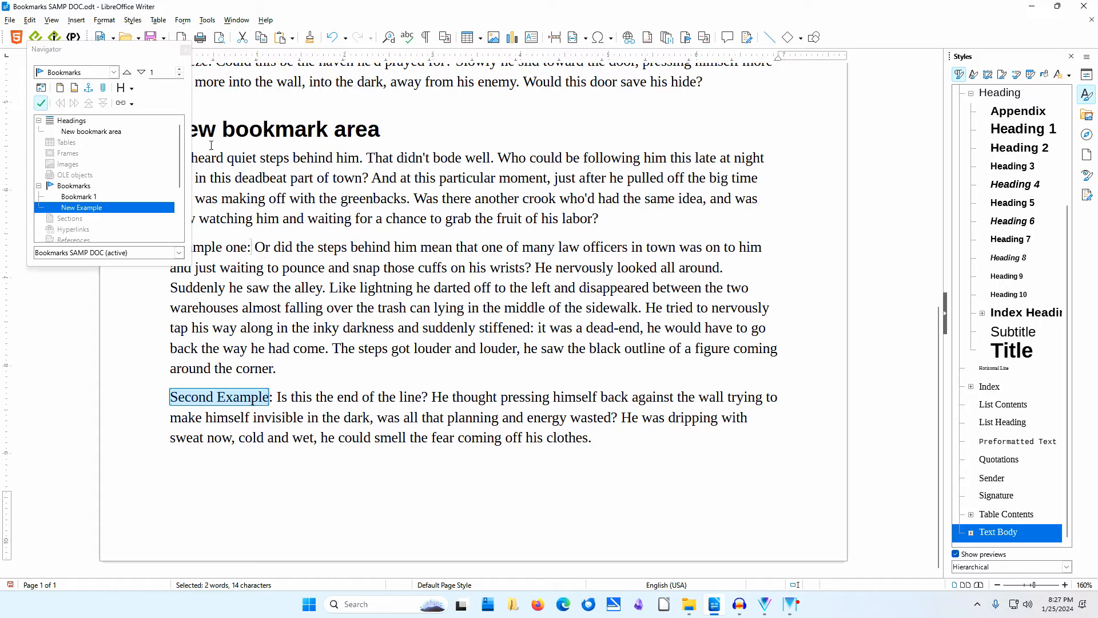
Delete the New Example bookmark in the Navigator and undo the deletion
click(133, 60)
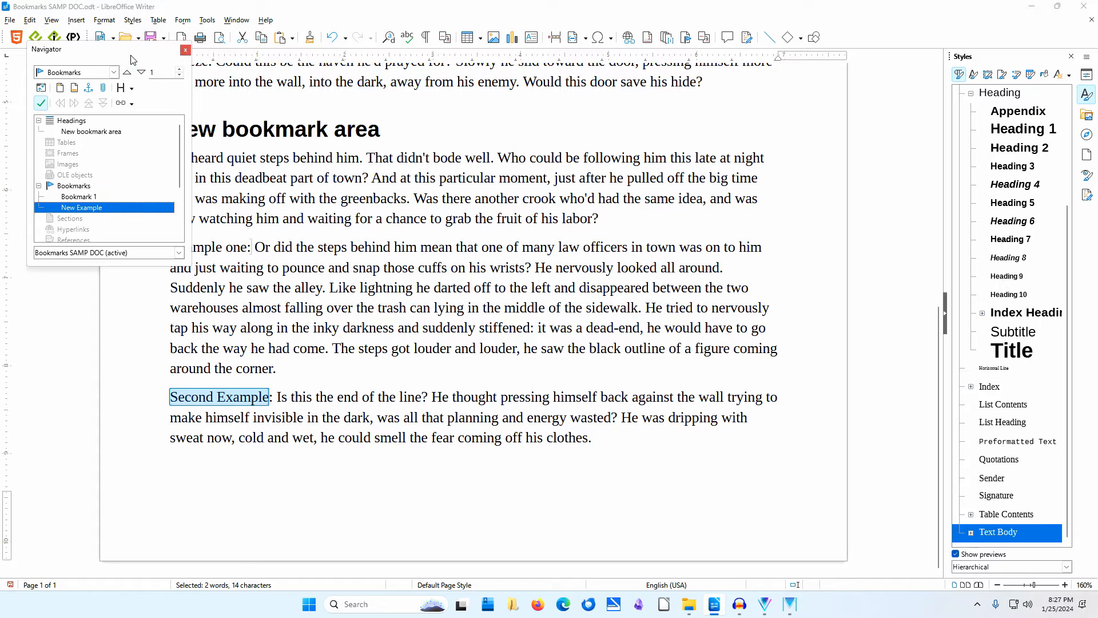
click(127, 209)
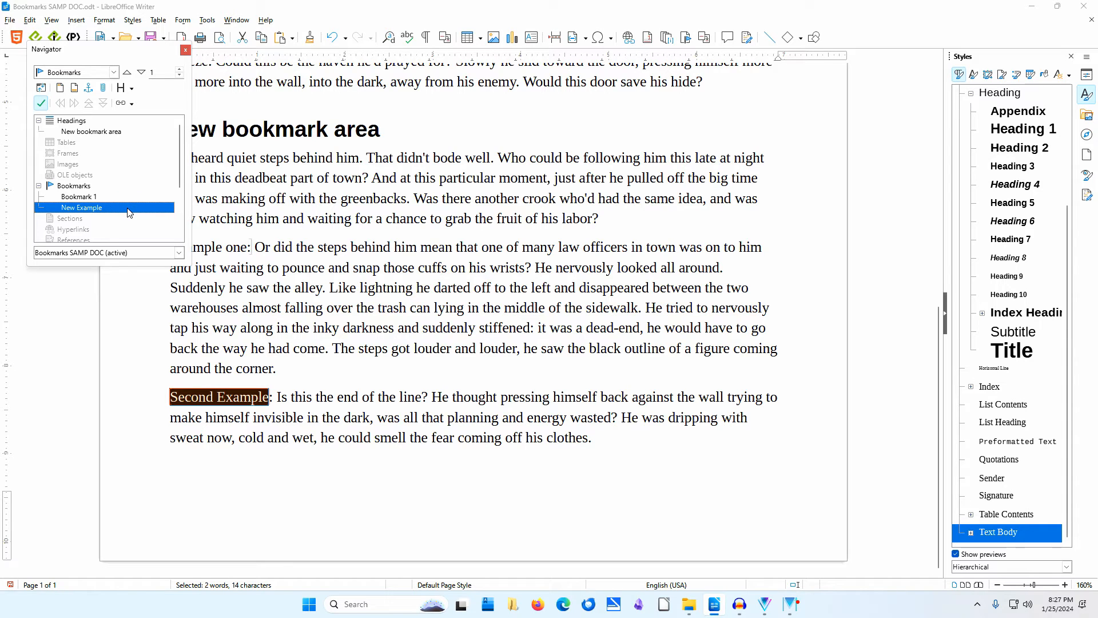
key(Delete)
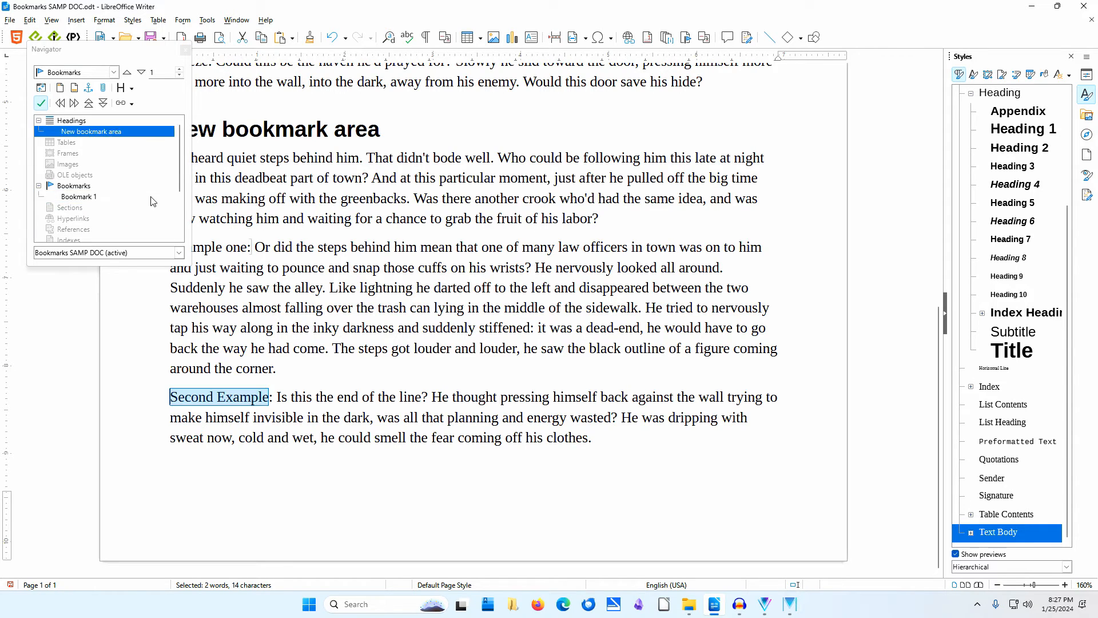
click(333, 38)
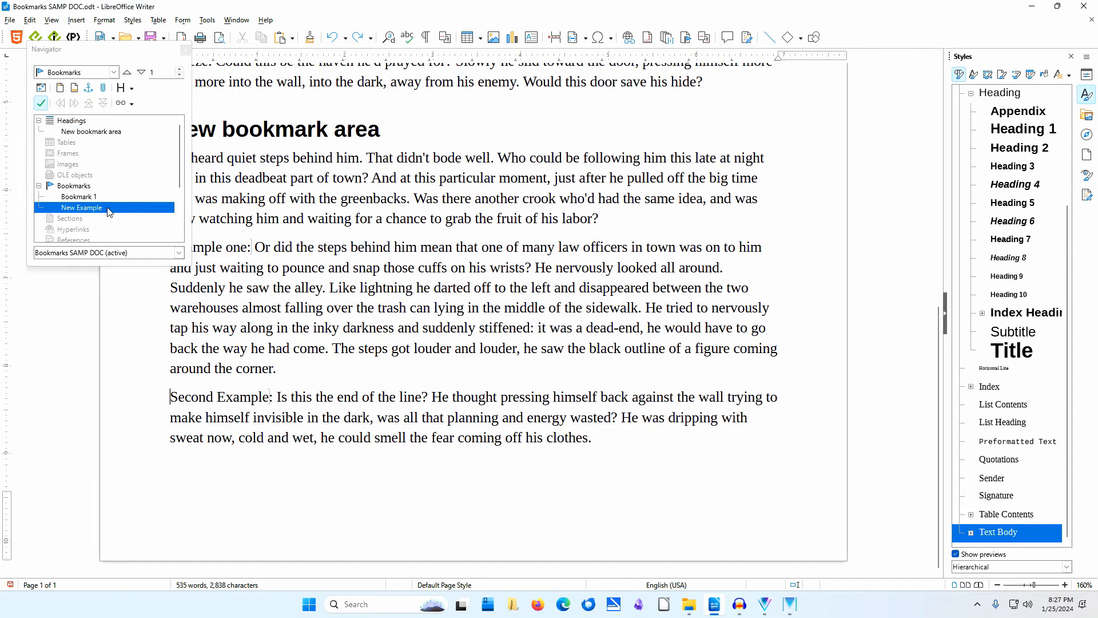
Delete the New Example bookmark with the Navigator's Delete Bookmark command, place the cursor in the Second Example paragraph and close the Navigator
right_click(138, 212)
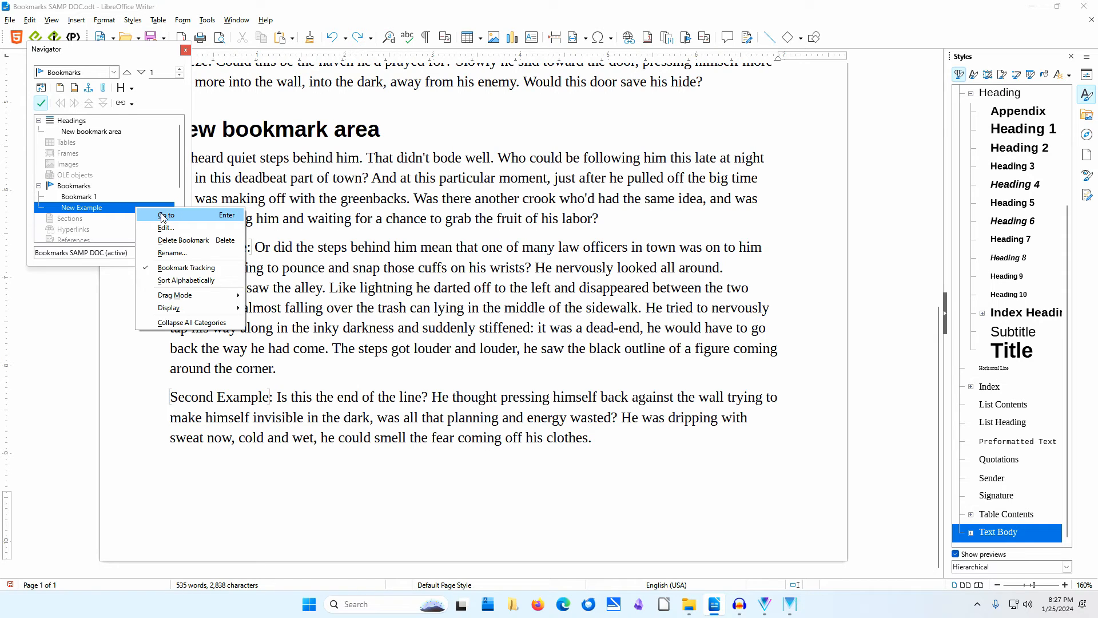
click(165, 241)
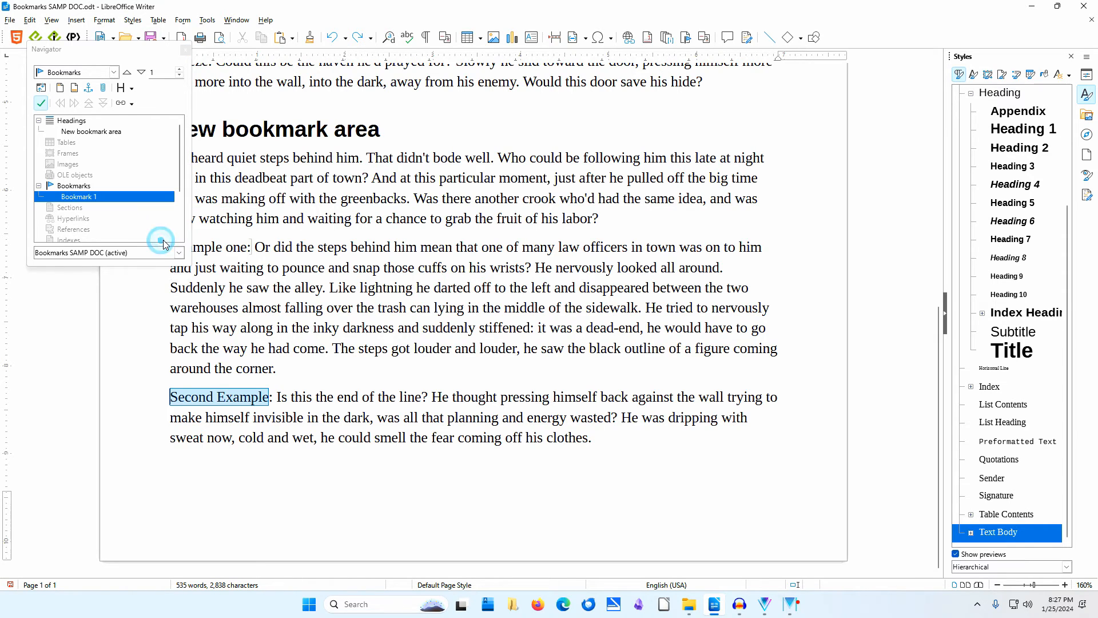
click(365, 398)
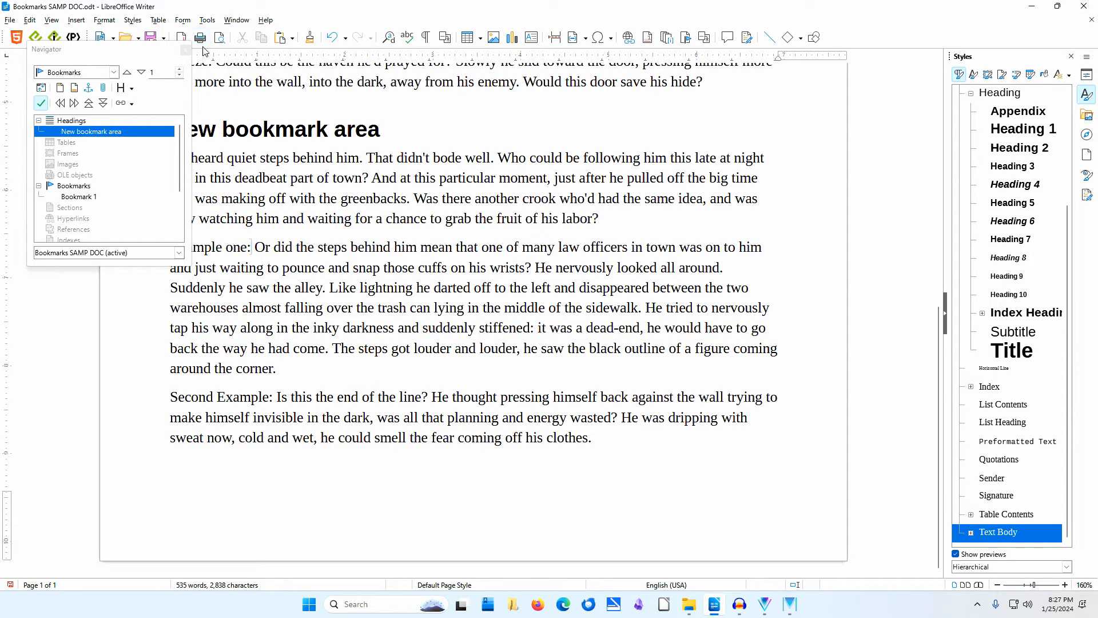
click(185, 50)
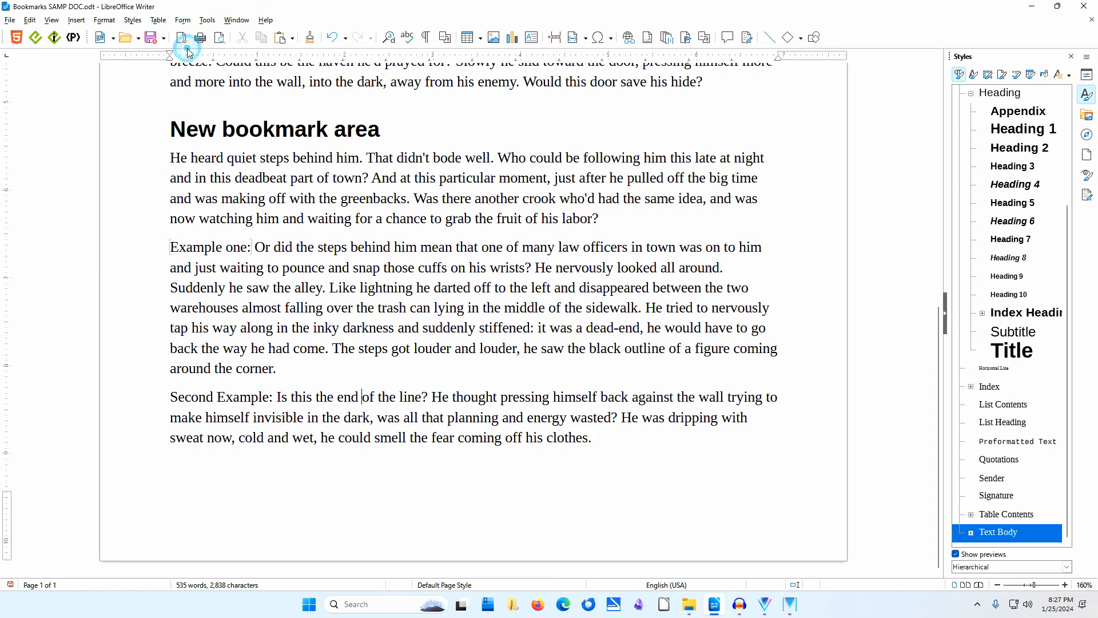
Review the document's remaining bookmarks in the Bookmark dialog and close it without inserting one
click(686, 37)
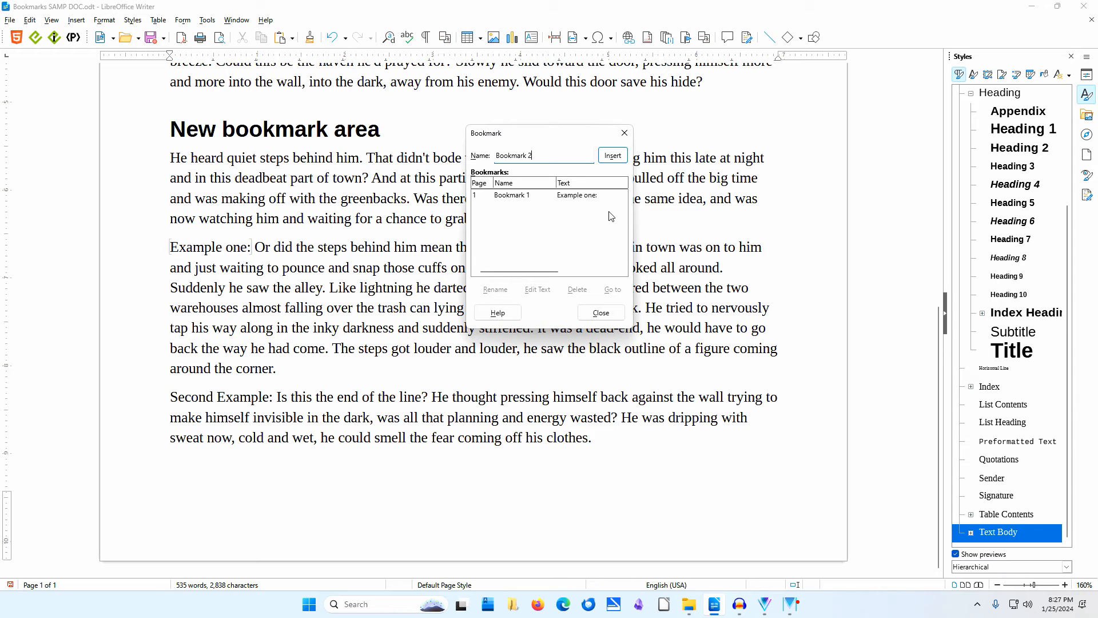
click(600, 313)
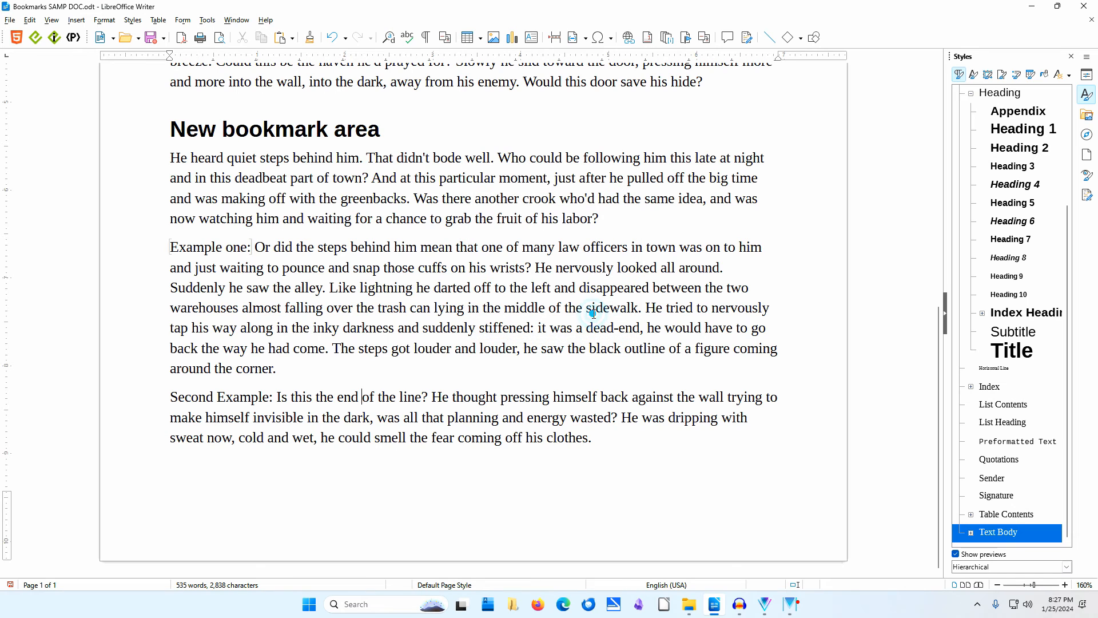